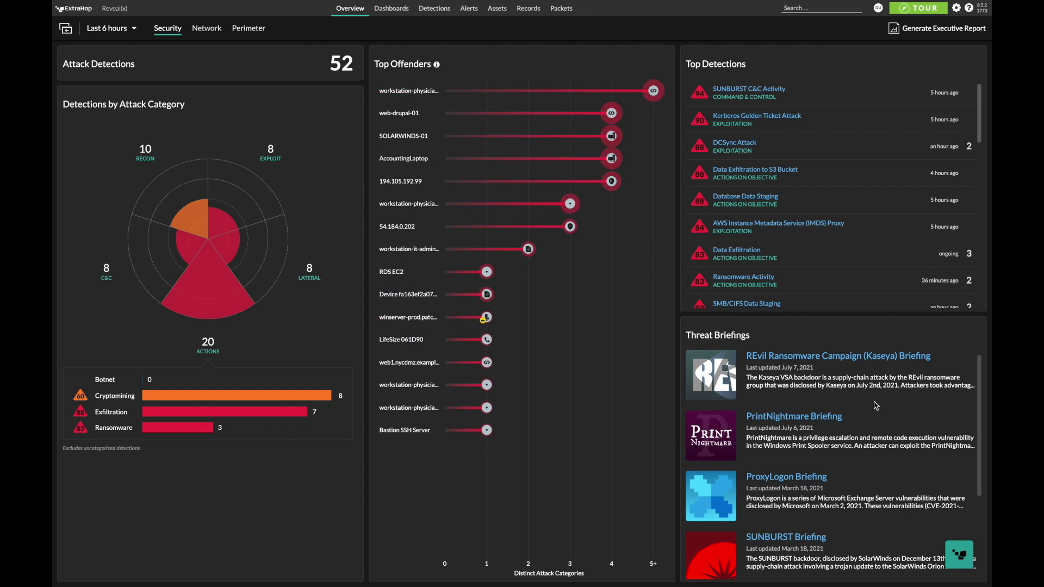
Review Threat Briefings and Top Detections, then open the Assets device inventory showing 373 active devices.
scroll(876, 407, "down", 3)
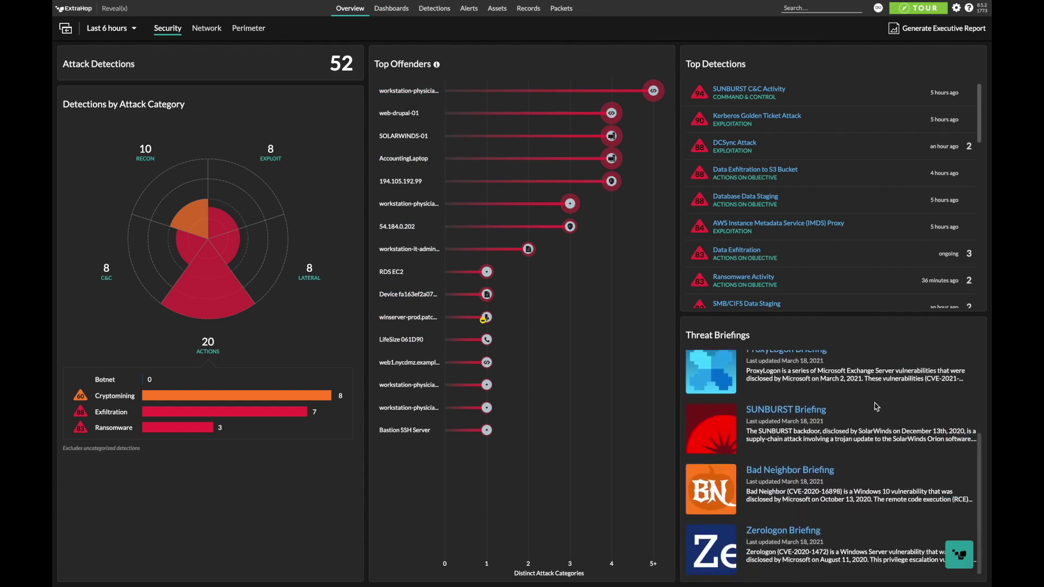
scroll(875, 407, "up", 3)
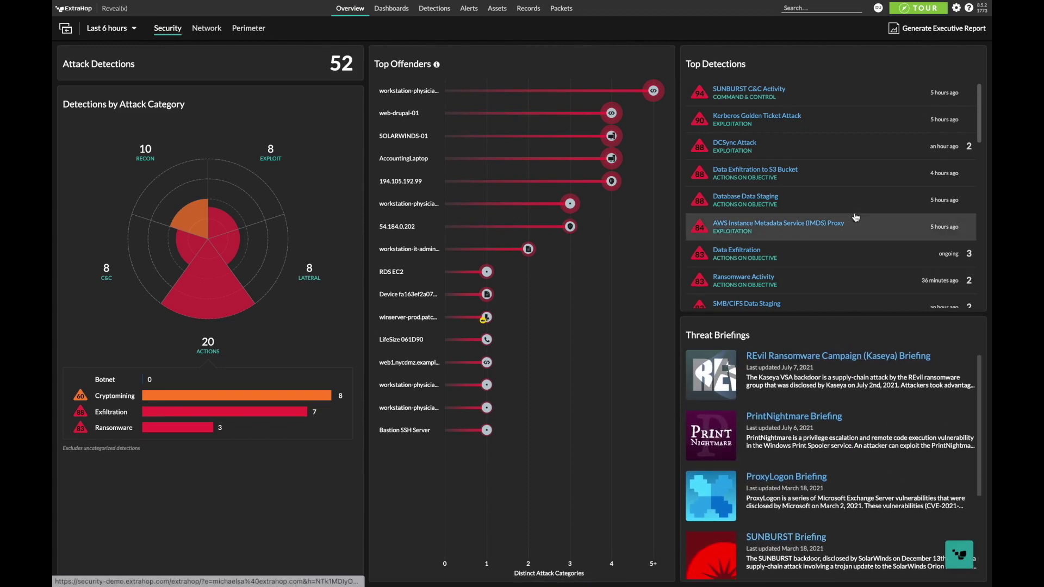
scroll(839, 154, "down", 1)
scroll(838, 153, "down", 6)
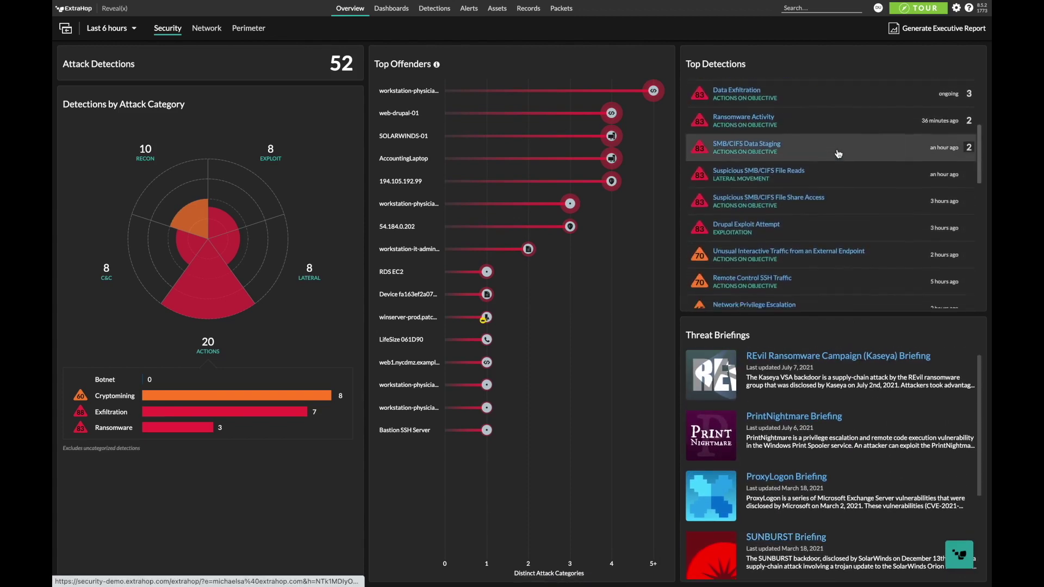
scroll(838, 154, "up", 3)
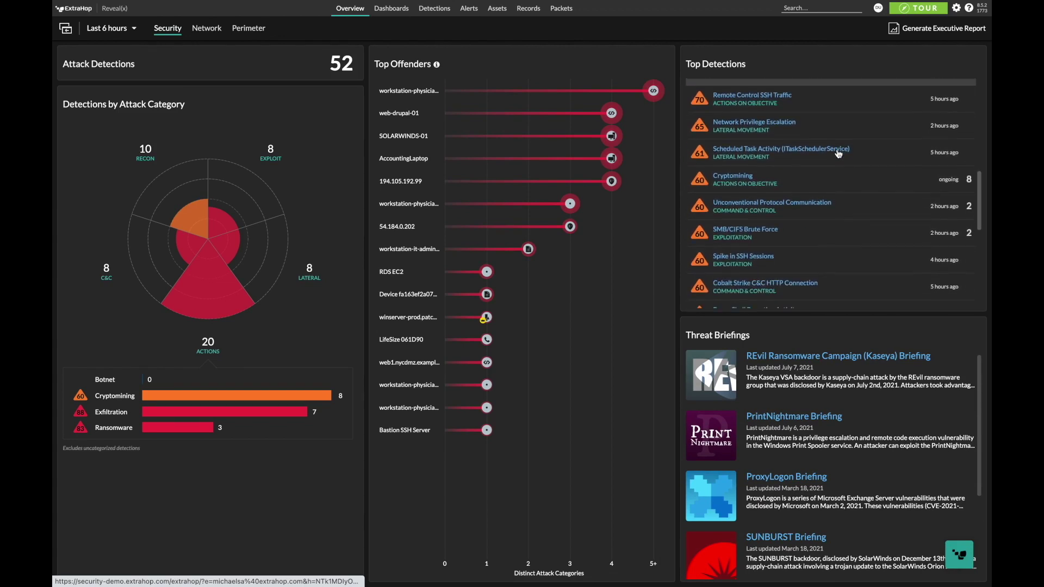
scroll(838, 154, "up", 4)
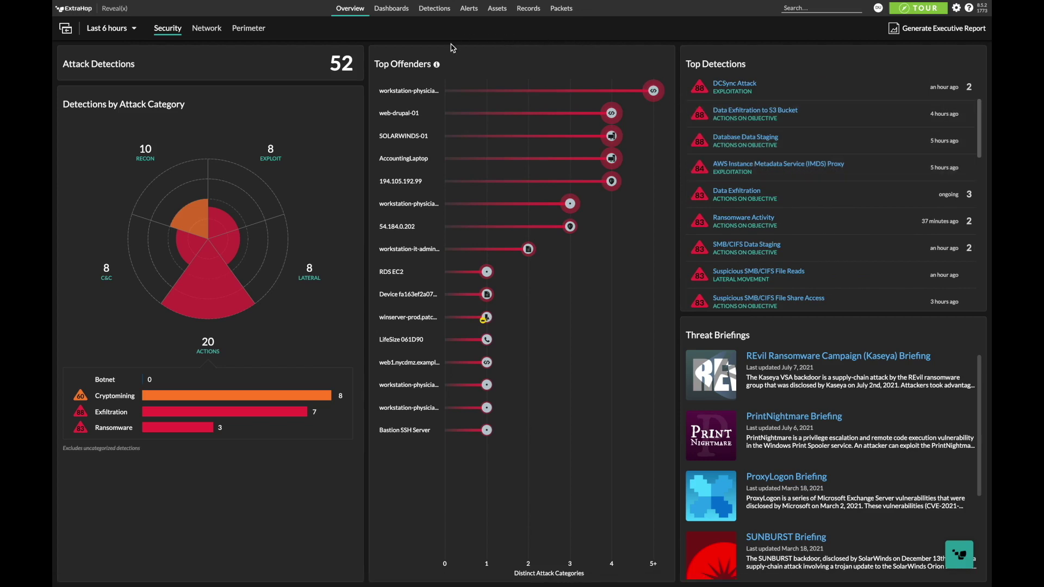
left_click(497, 12)
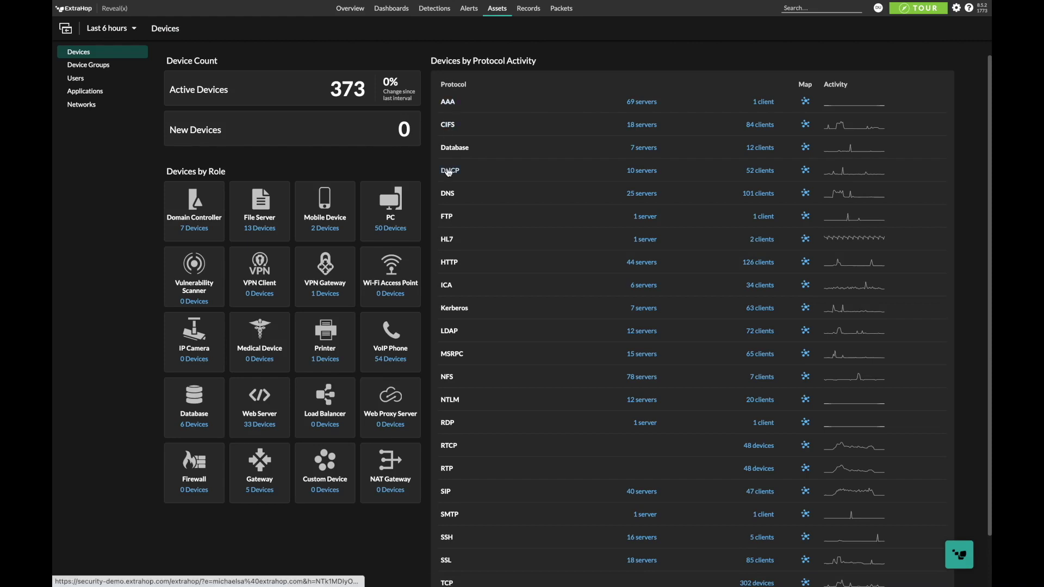
scroll(449, 173, "down", 2)
scroll(448, 173, "up", 2)
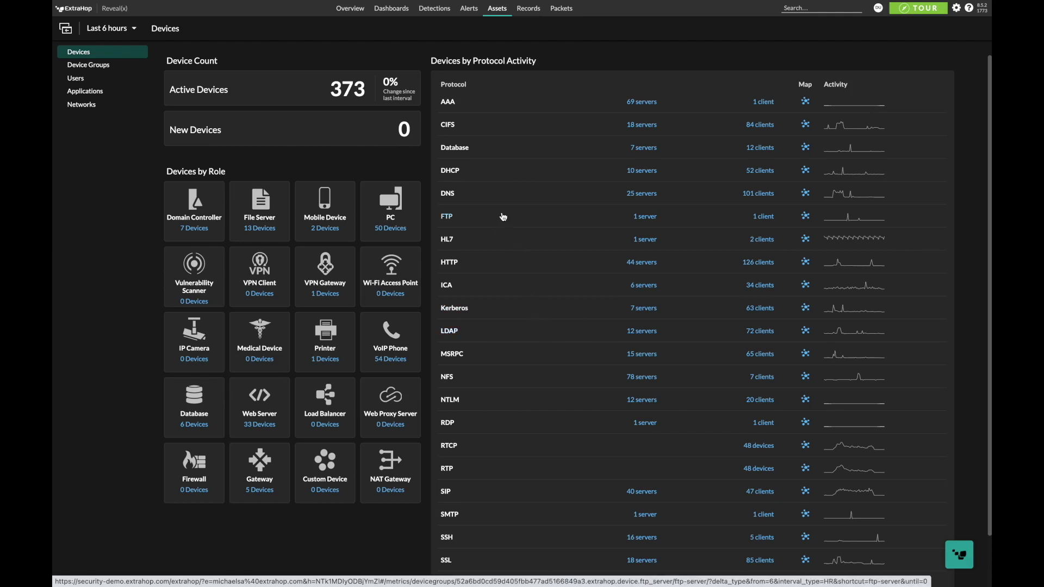
scroll(506, 270, "down", 2)
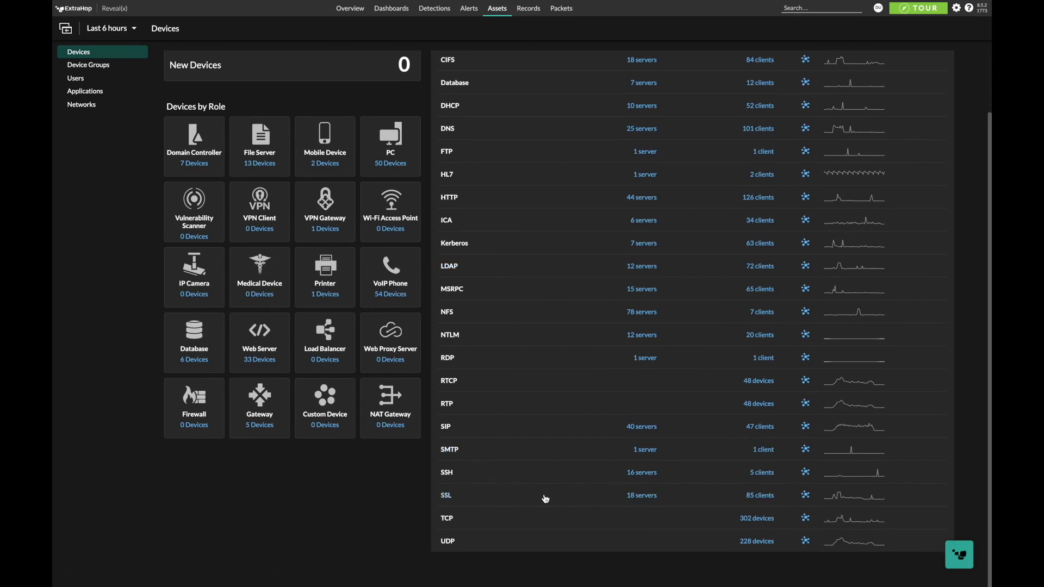
scroll(545, 499, "up", 2)
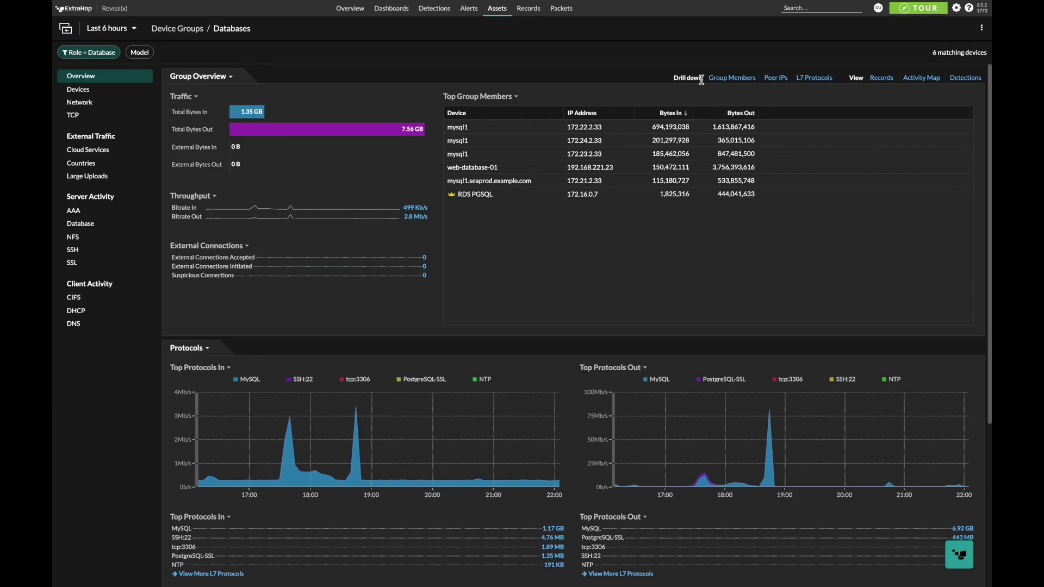
Open the activity map for the Databases device group of 6 devices.
left_click(909, 81)
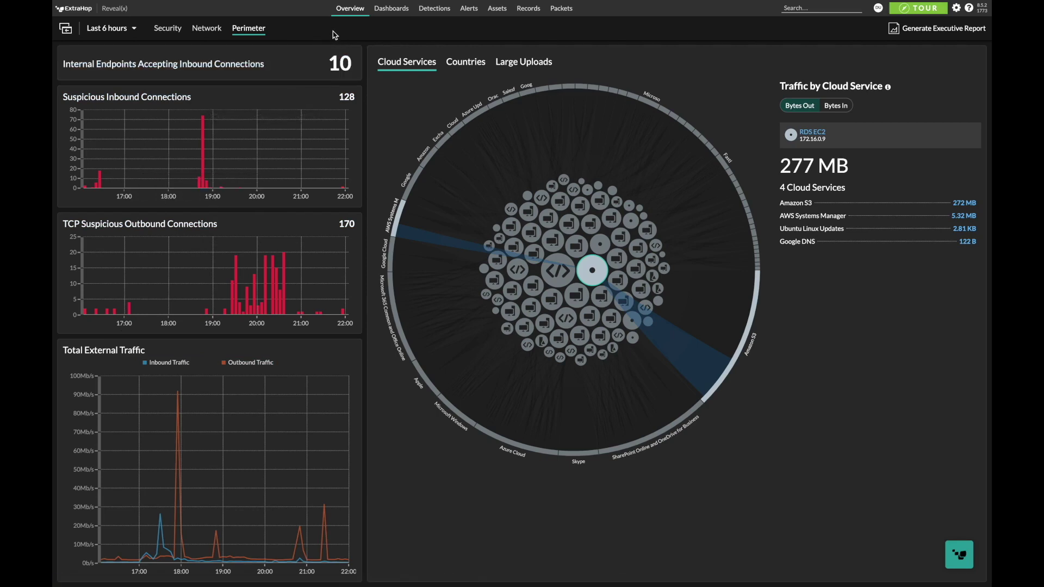
Switch the overview dashboard to Network health, with CIFS activity around workstation-physician-03.
left_click(210, 35)
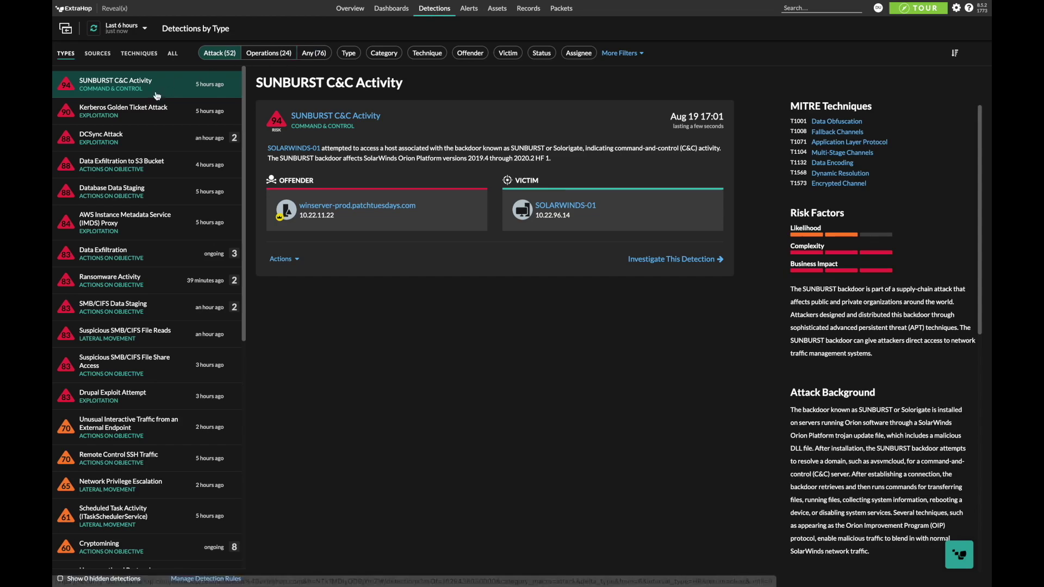
Browse the detection types list, then group detections by source to see SOLARWINDS-01's 7 detections.
scroll(136, 107, "down", 3)
scroll(135, 107, "down", 4)
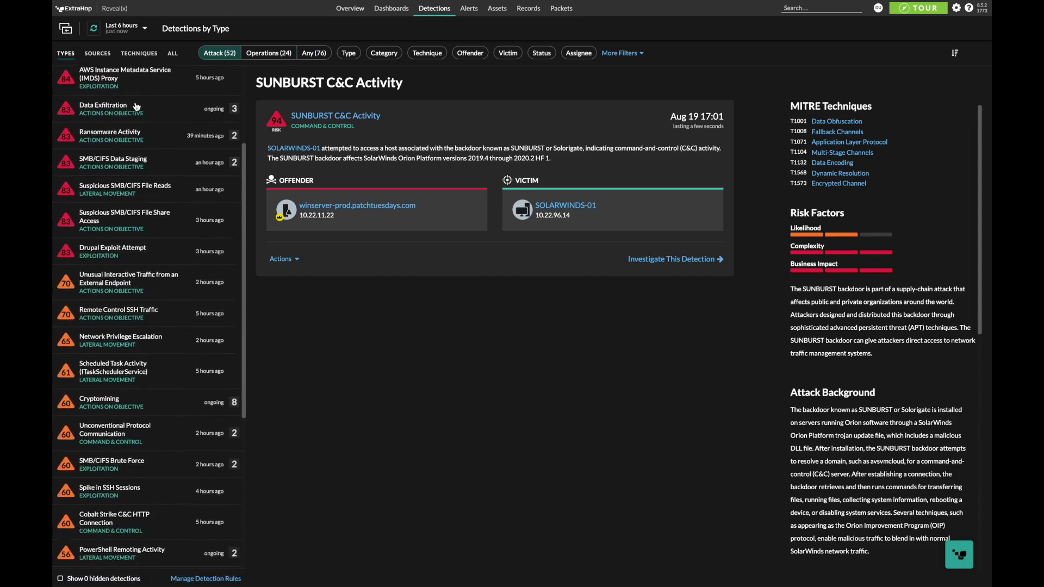
scroll(136, 106, "up", 4)
scroll(136, 106, "up", 4)
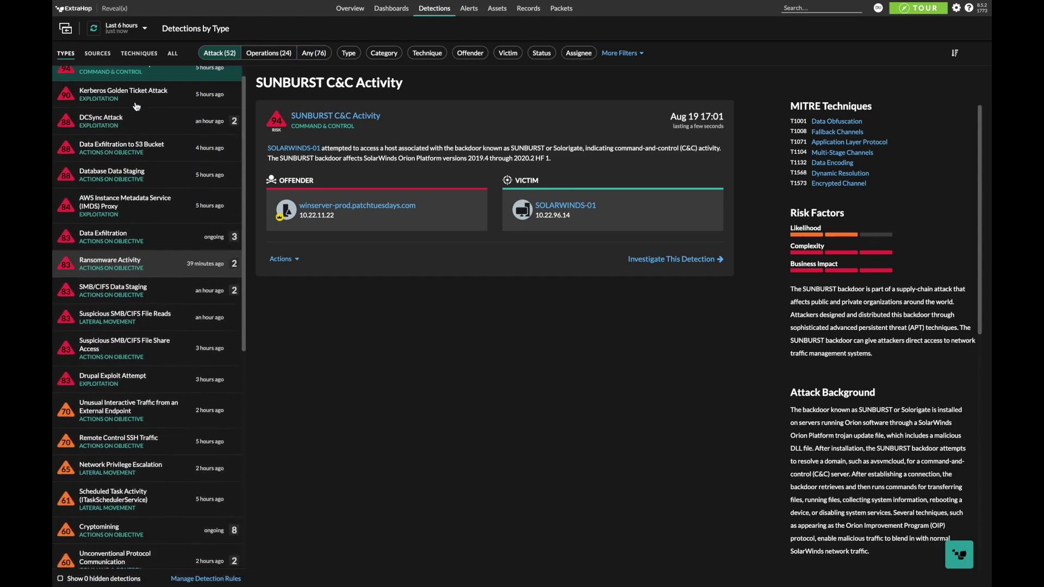
left_click(103, 55)
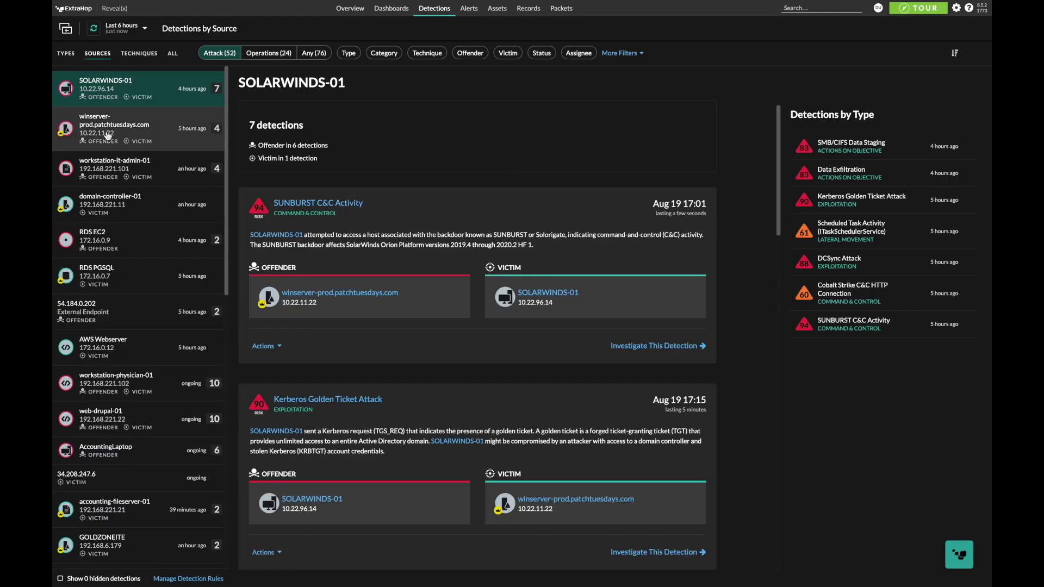
Drill from MITRE techniques through Data from Network Shared Drive into SMB/CIFS Data Staging detections (T1039).
left_click(140, 59)
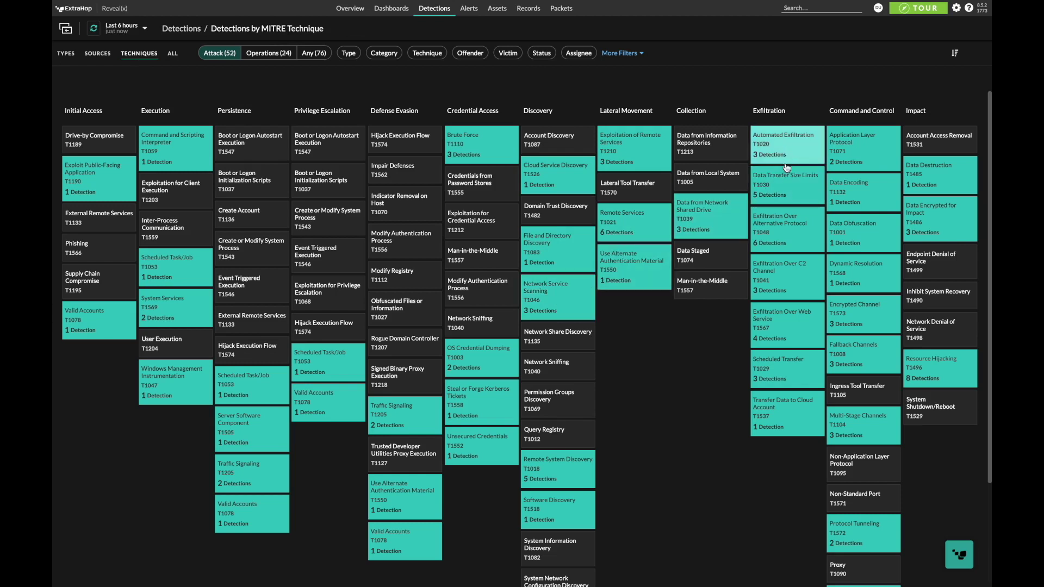
left_click(695, 210)
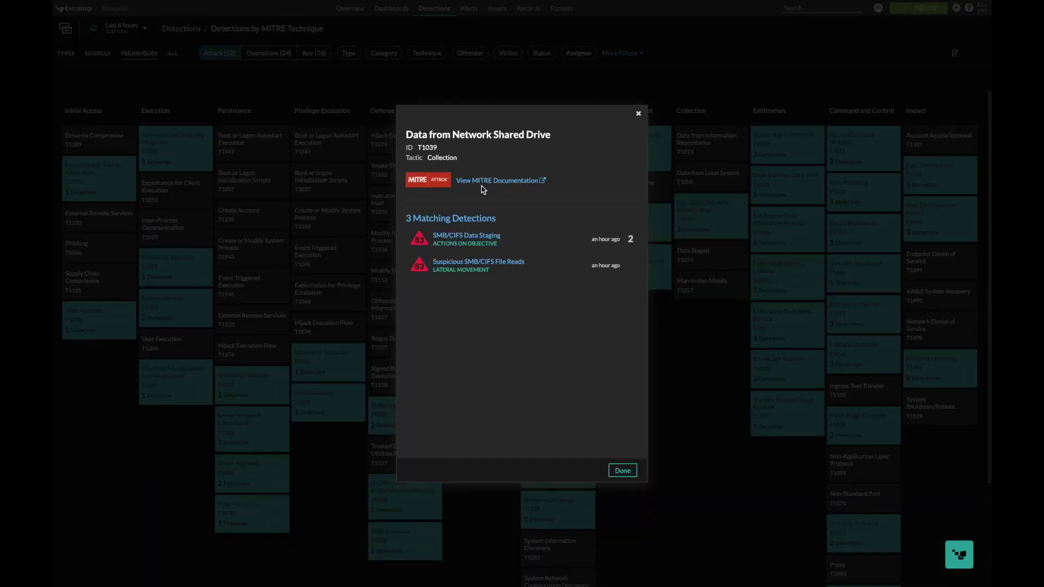
left_click(479, 239)
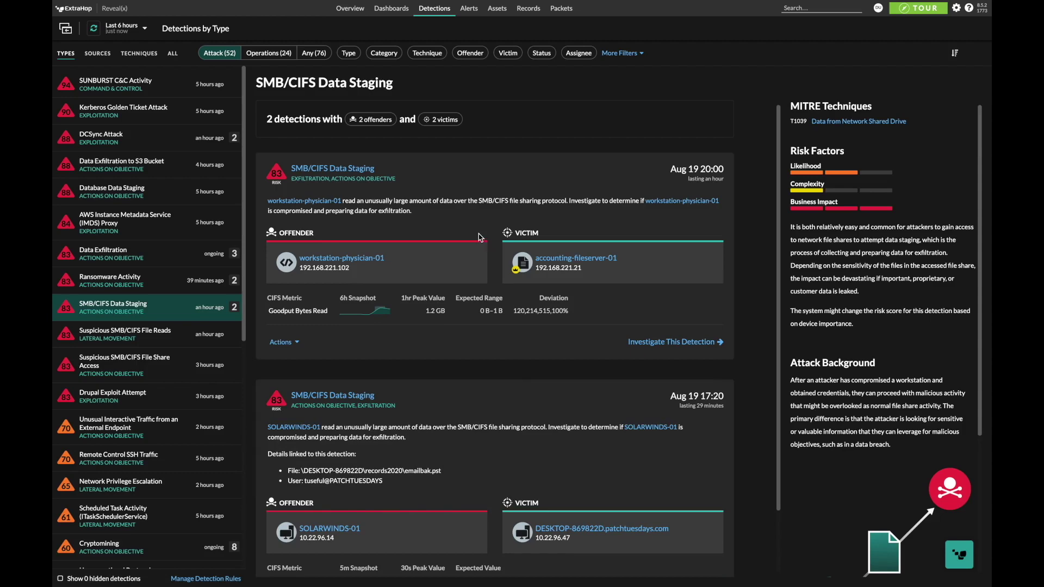
Open the full investigation page for SOLARWINDS-01's SMB/CIFS Data Staging detection.
scroll(574, 423, "down", 2)
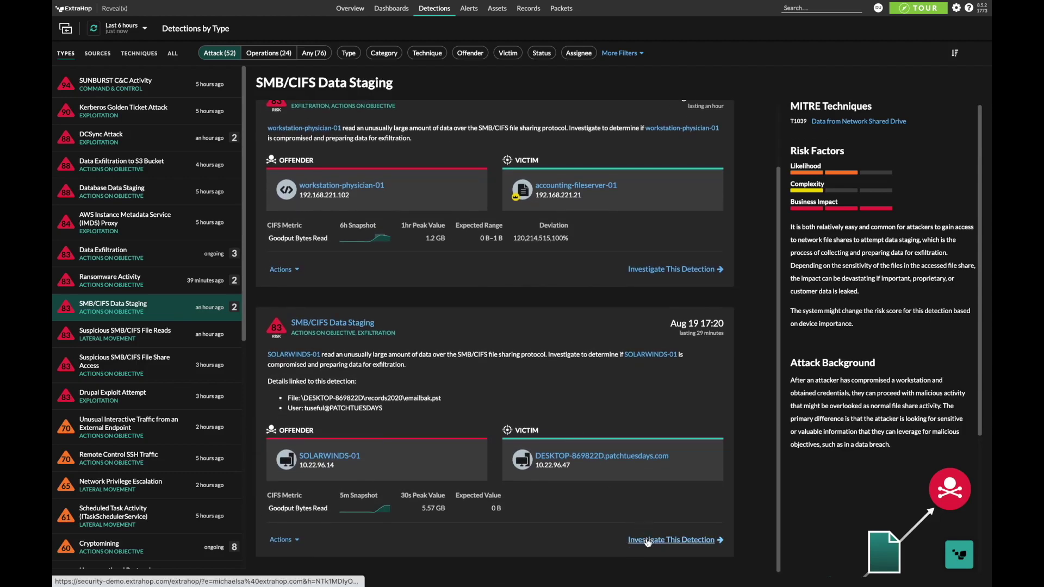
left_click(647, 540)
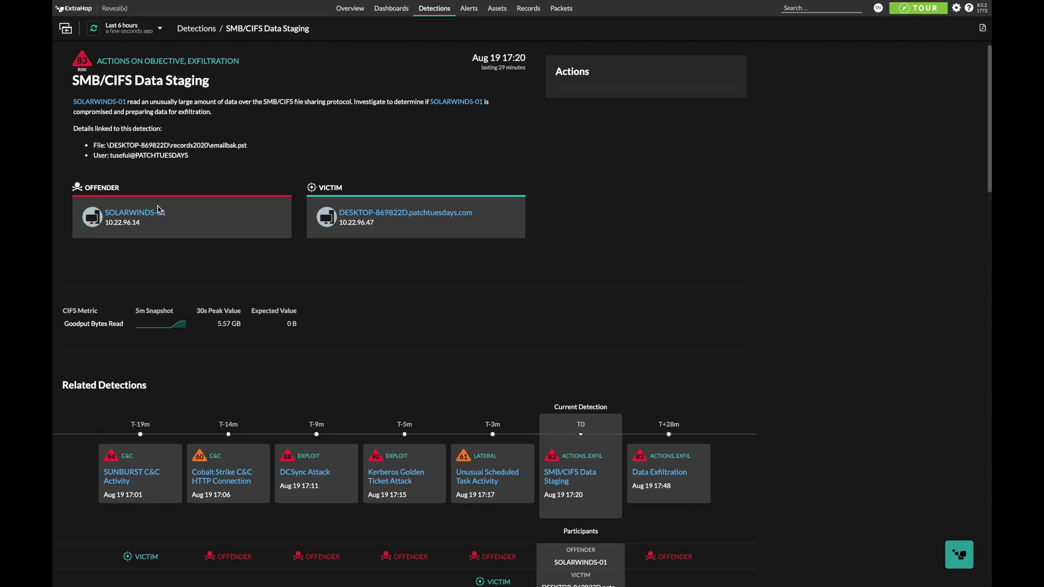
mouse_move(158, 216)
Scroll the detection page to review the 5.57 GB peak read and Related Detections timeline.
scroll(395, 295, "down", 1)
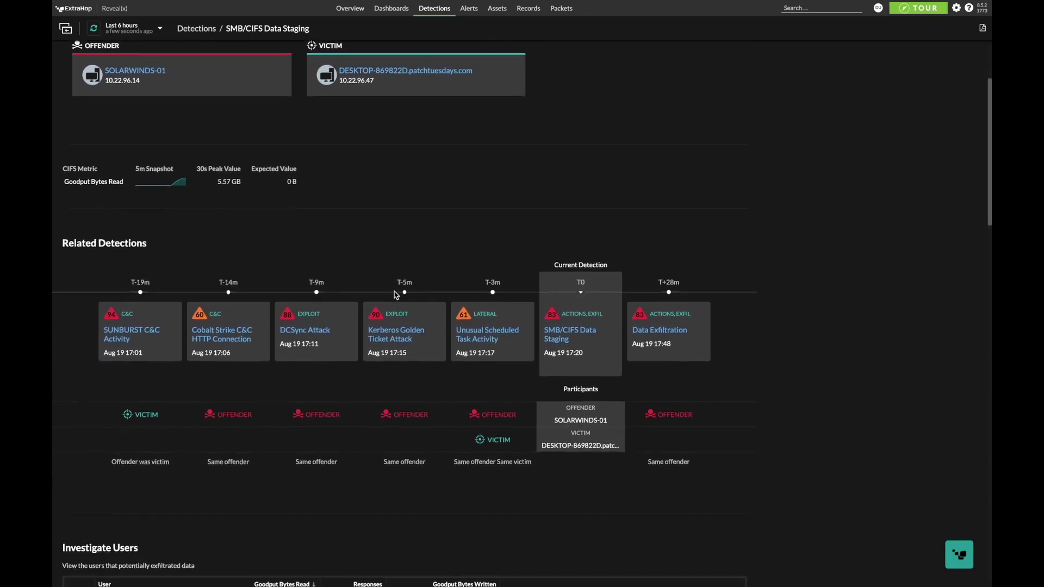
scroll(395, 294, "down", 3)
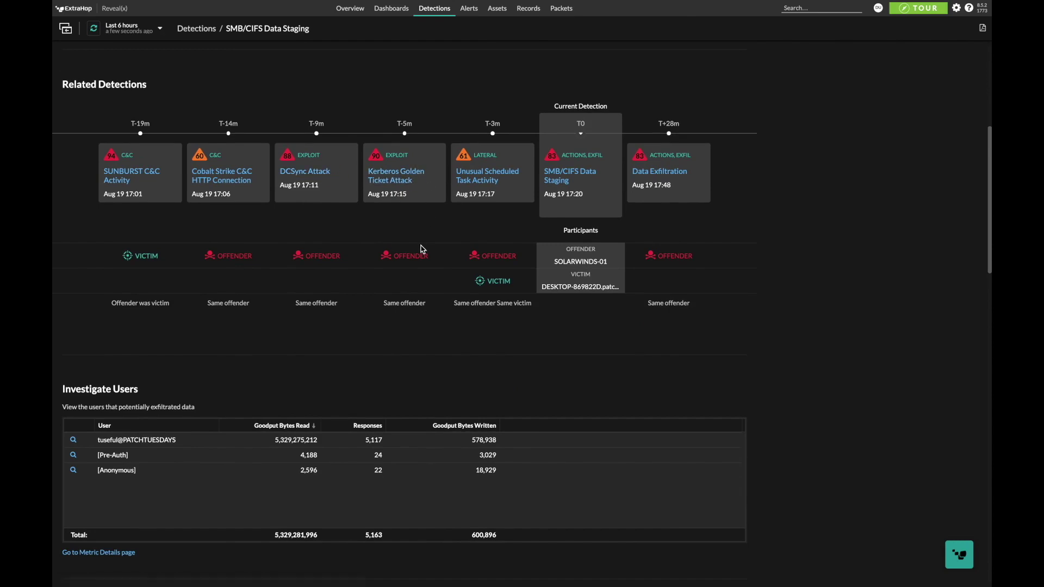
scroll(423, 249, "down", 12)
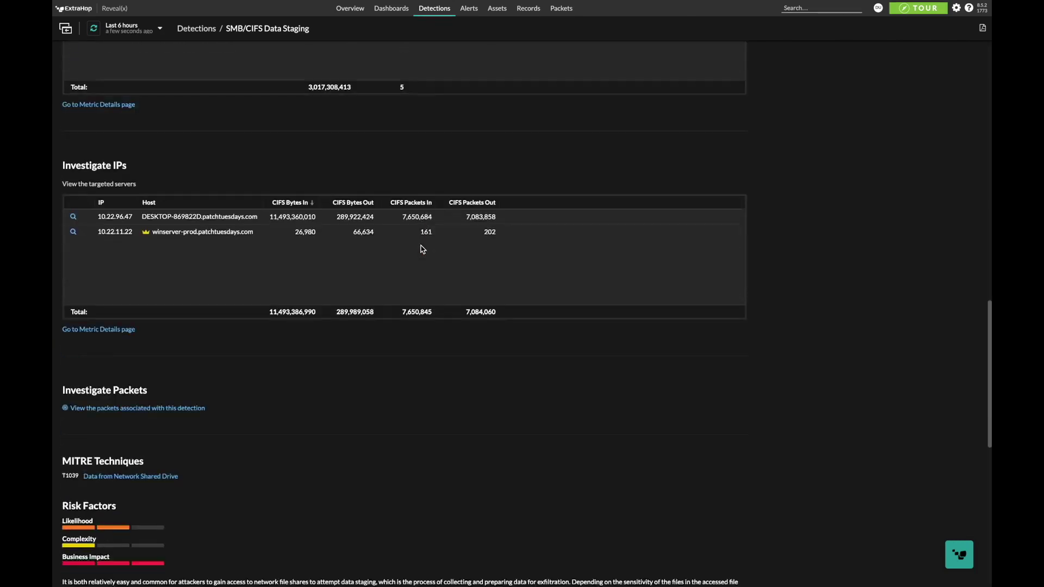
scroll(422, 249, "down", 7)
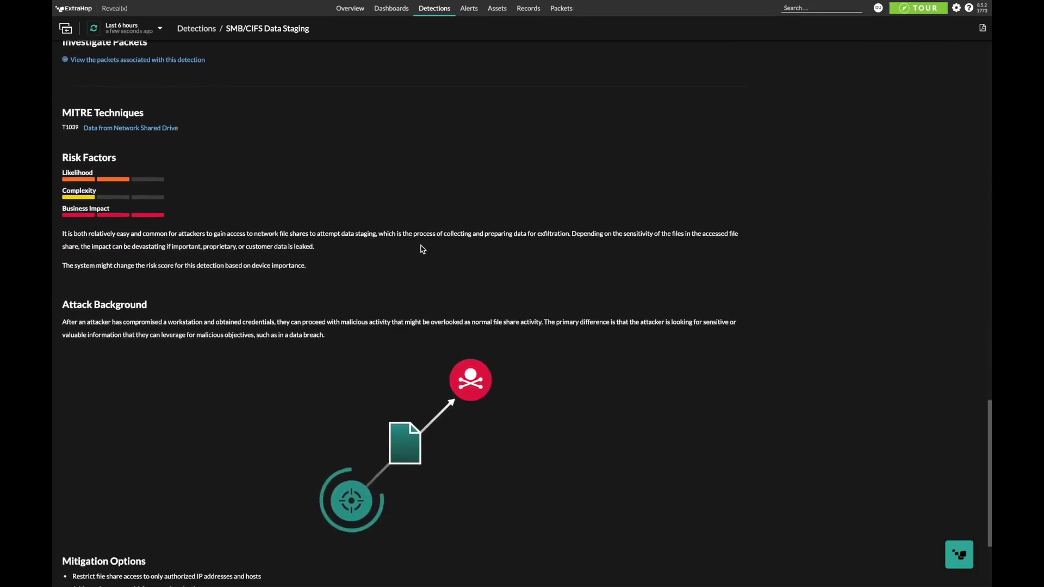
scroll(423, 249, "down", 1)
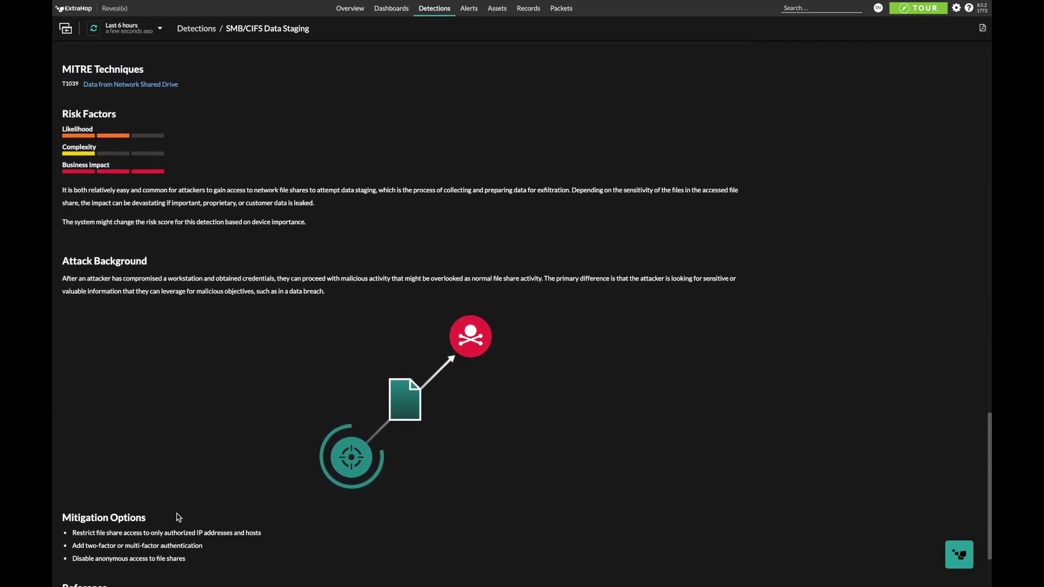
scroll(212, 401, "up", 15)
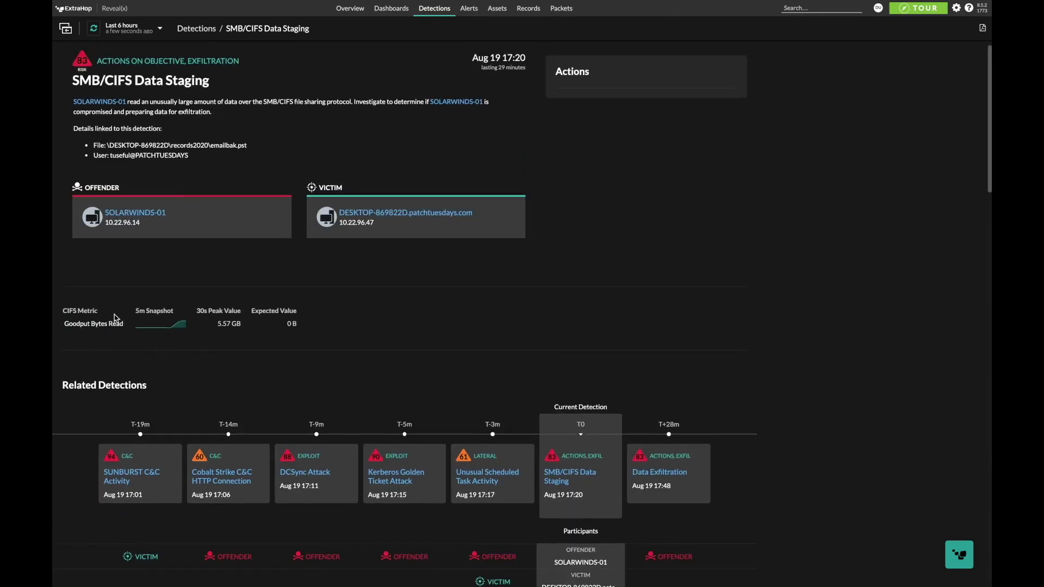
mouse_move(181, 325)
scroll(367, 317, "down", 2)
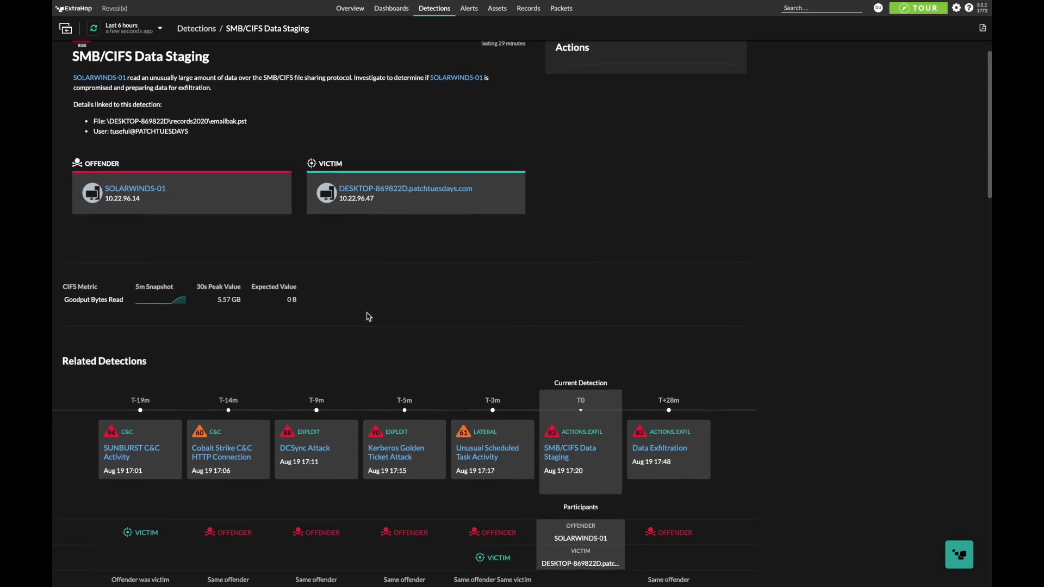
scroll(367, 316, "down", 1)
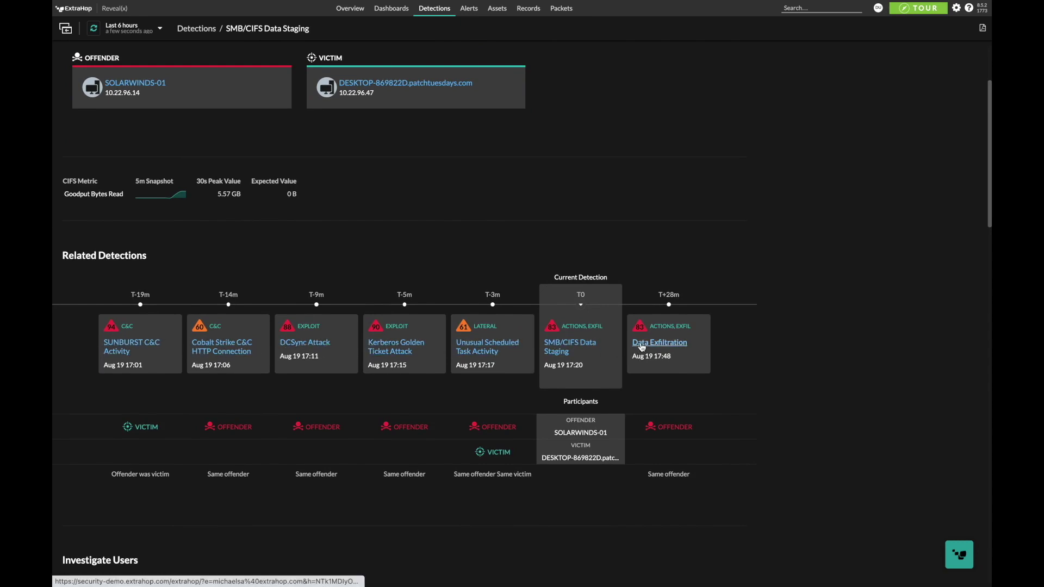
scroll(638, 397, "down", 3)
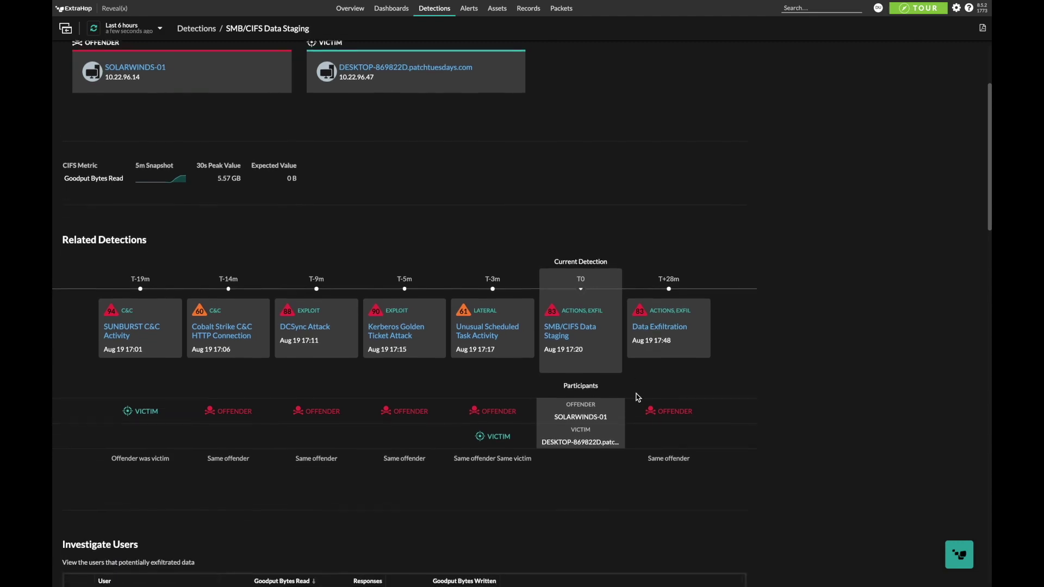
scroll(637, 397, "down", 2)
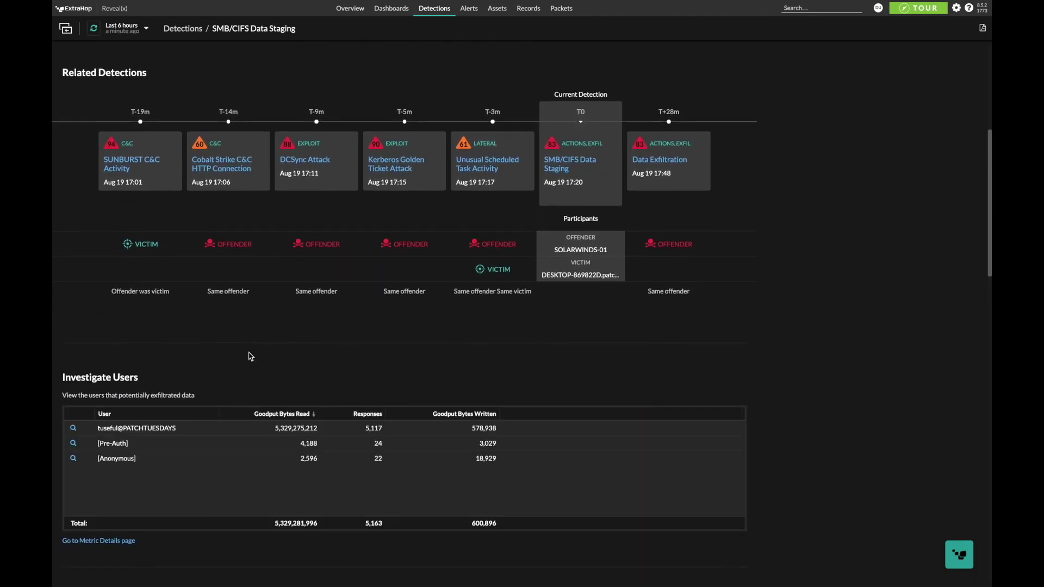
scroll(251, 356, "down", 3)
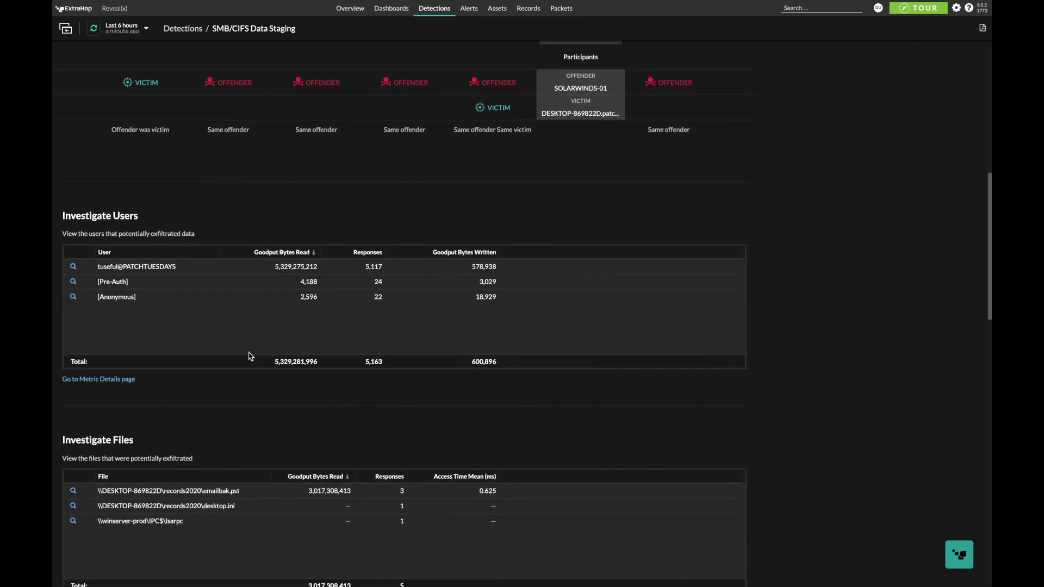
scroll(251, 356, "down", 3)
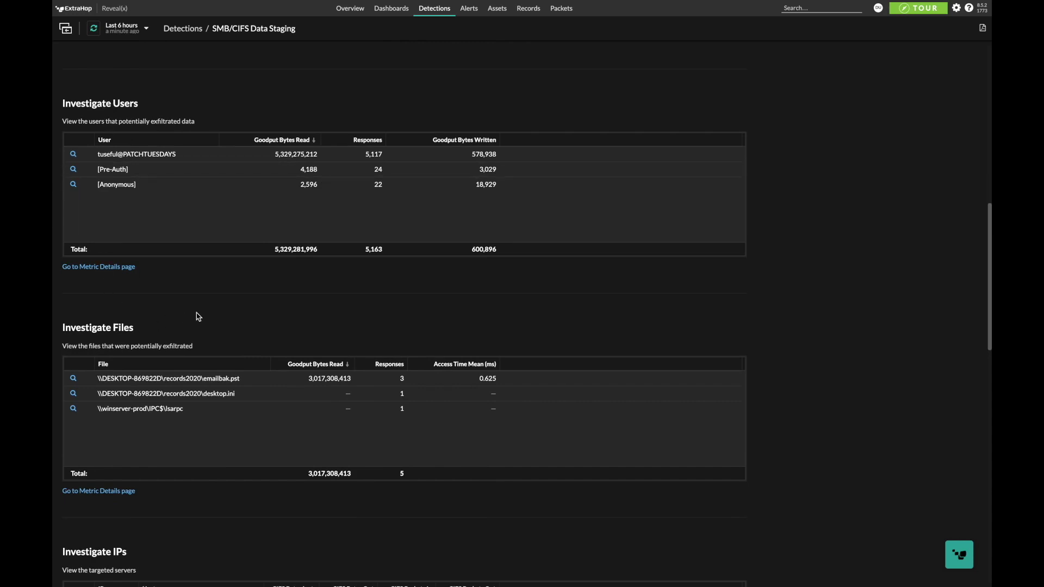
scroll(198, 316, "down", 7)
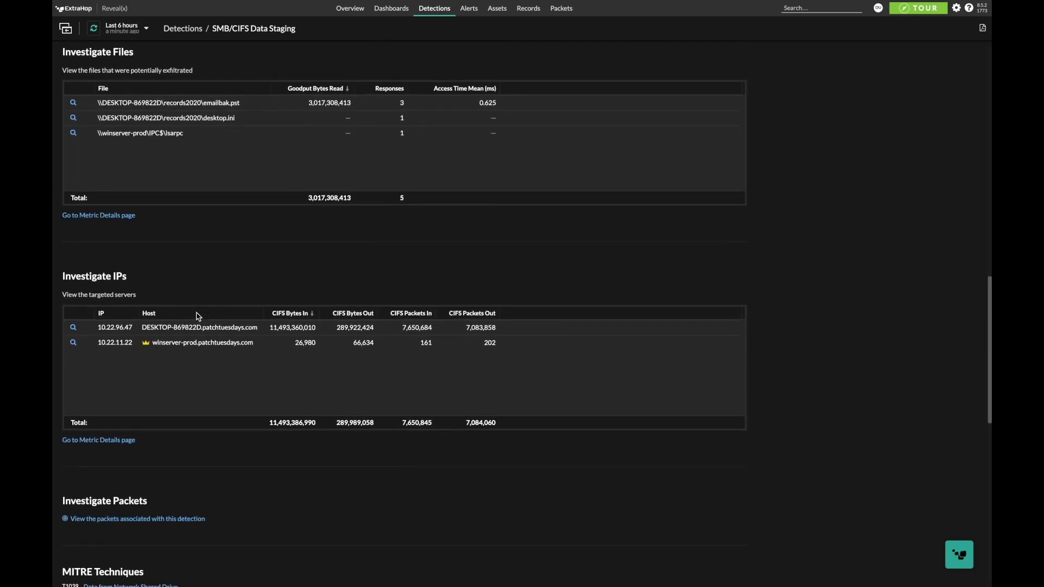
left_click(111, 520)
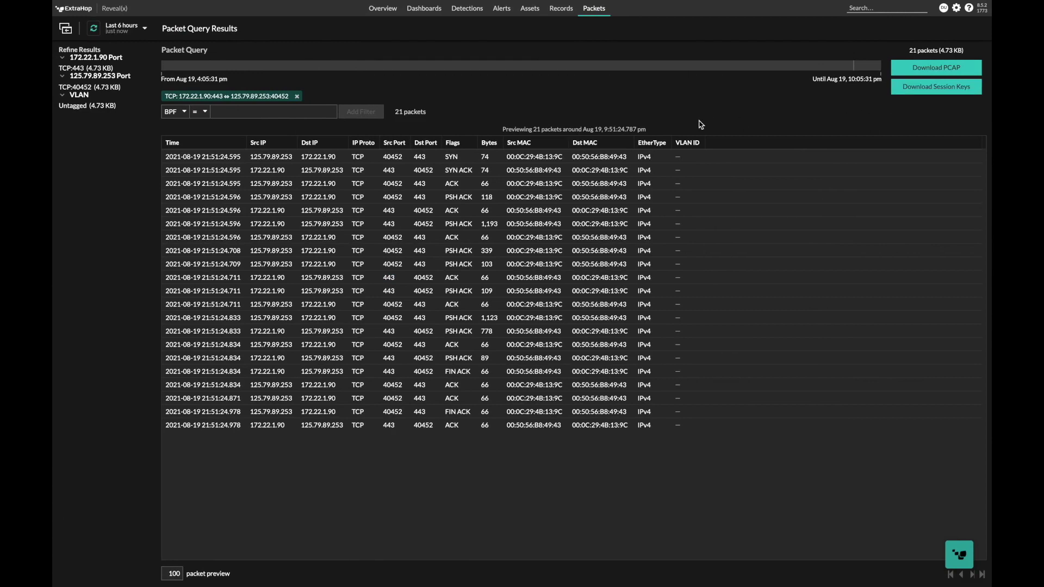
Return to the Security overview dashboard showing 51 attack detections and top offenders.
left_click(381, 8)
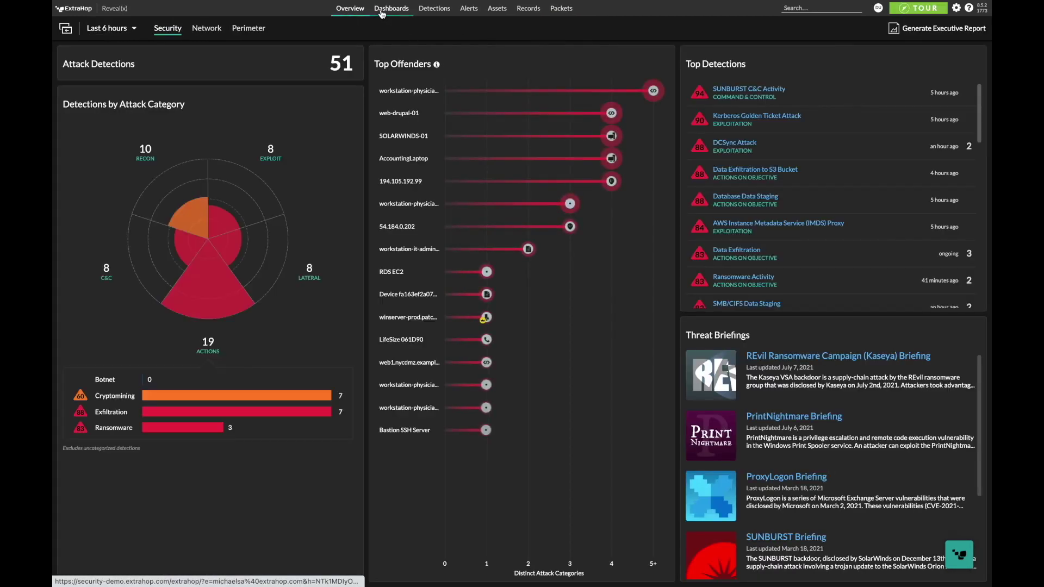